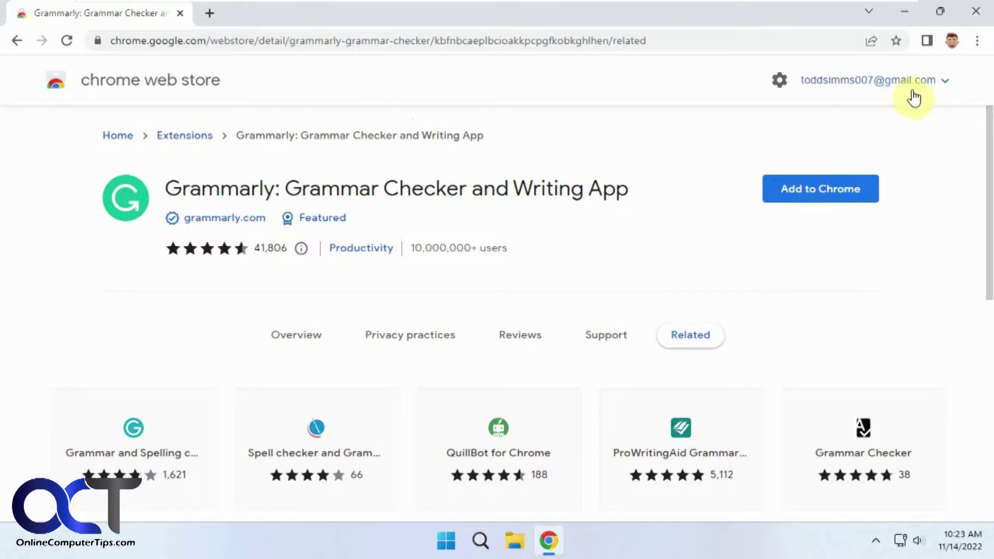
Start adding the Grammarly: Grammar Checker and Writing App extension to Chrome
left_click(838, 182)
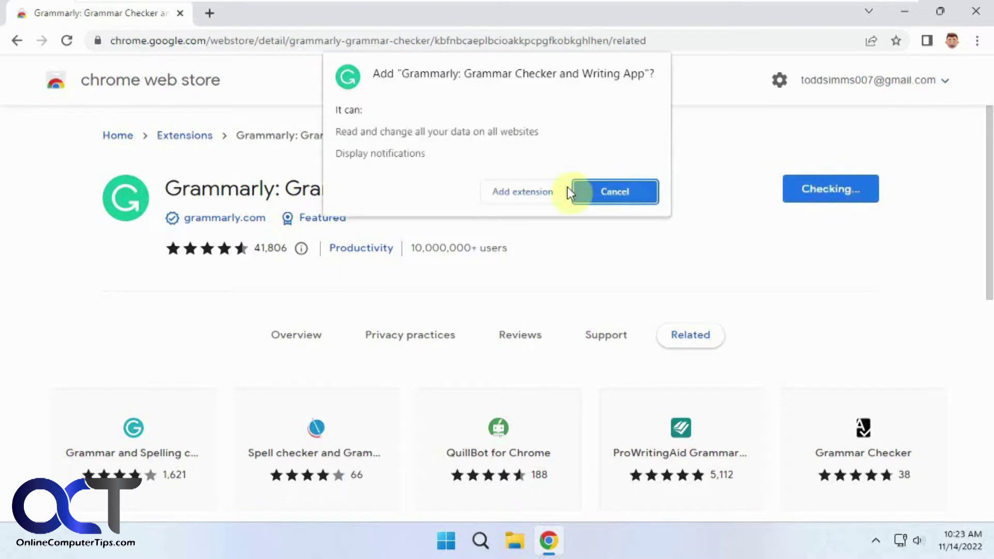
Confirm adding Grammarly and look over its 'Grammarly for Chrome Is Now Active!' welcome page
left_click(536, 191)
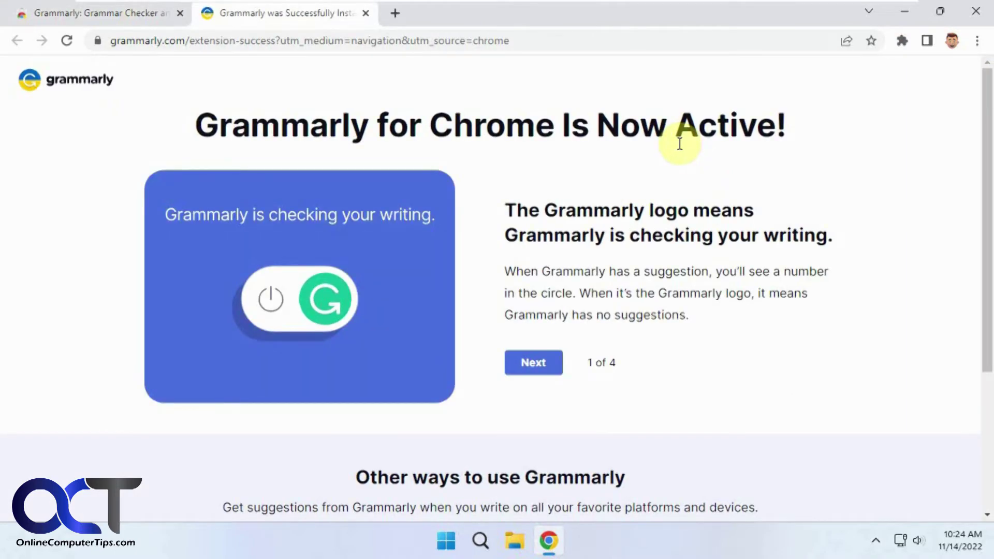
scroll(671, 204, "down", 4)
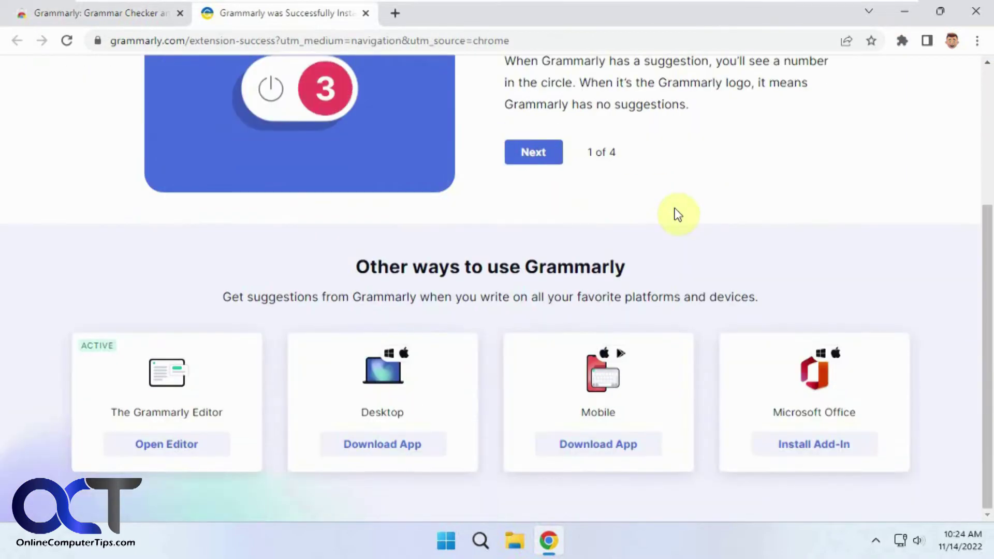
scroll(677, 216, "up", 3)
scroll(673, 212, "up", 2)
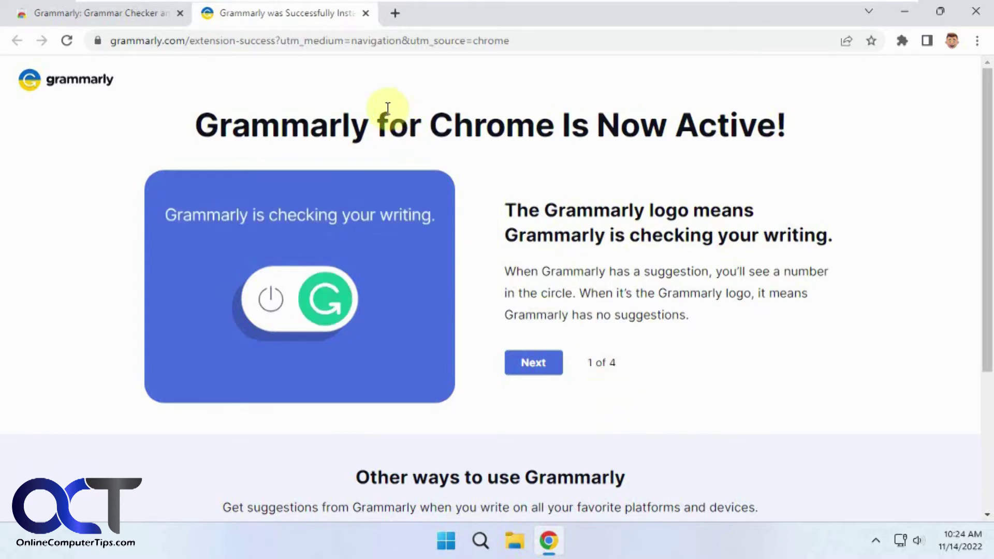
In a new tab, go to Google Docs via the apps grid and open the latest Untitled document
left_click(396, 14)
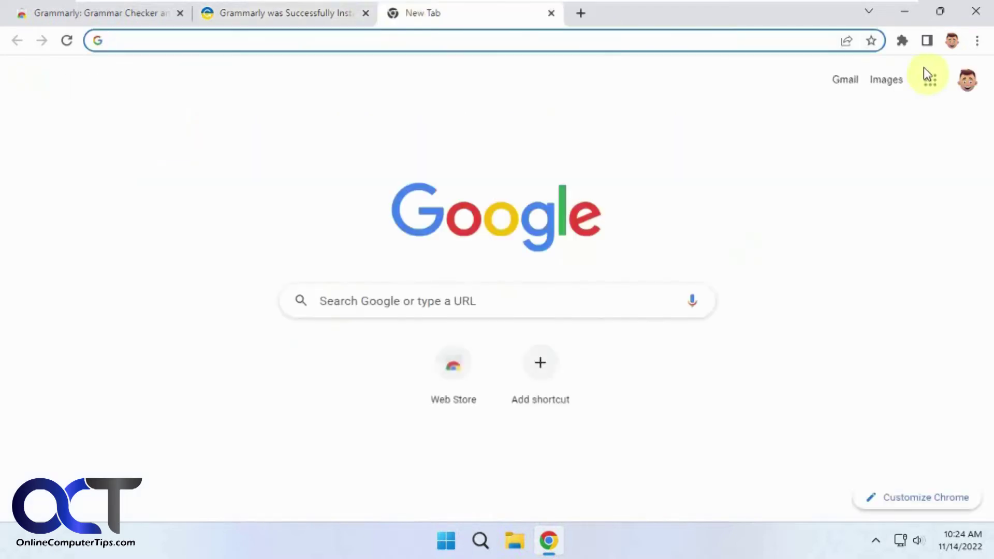
left_click(930, 83)
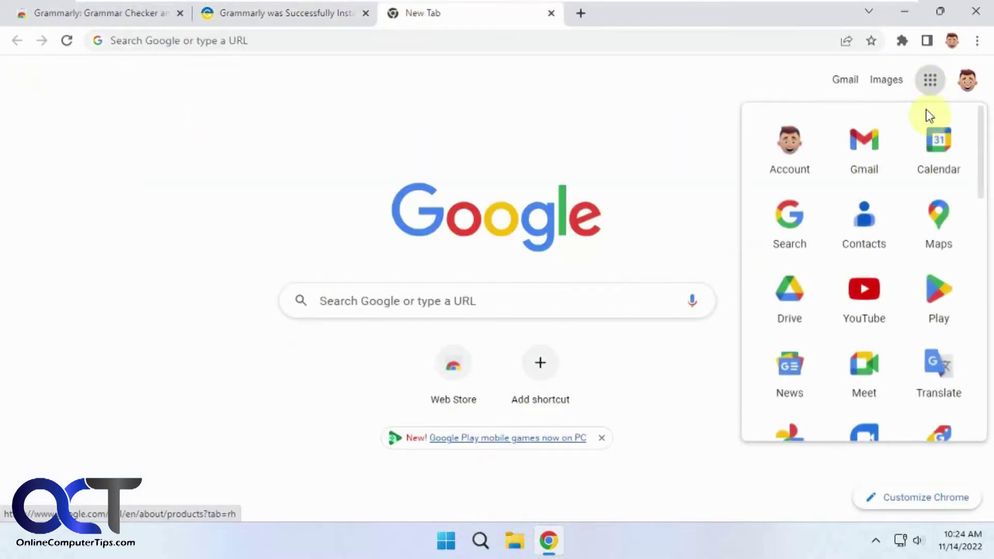
scroll(899, 292, "down", 6)
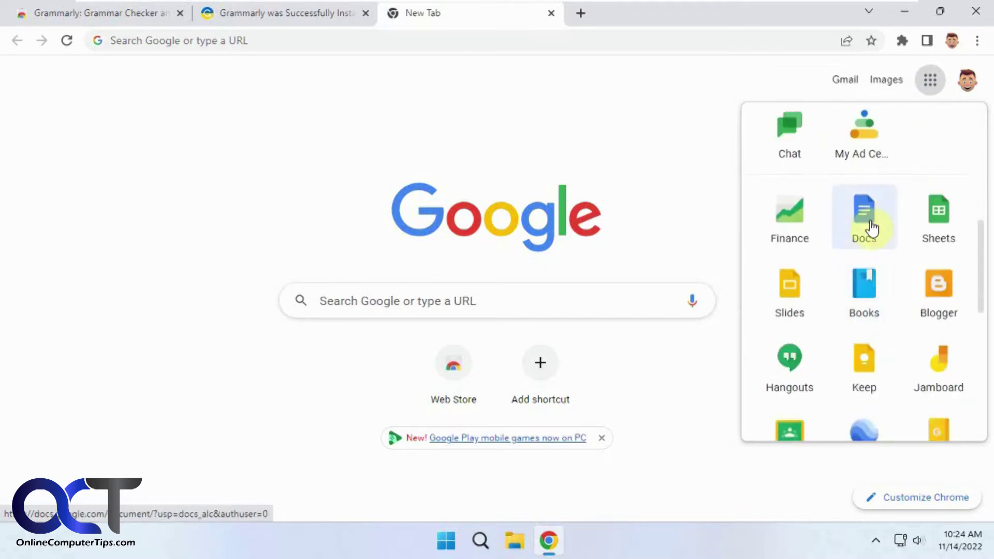
left_click(868, 220)
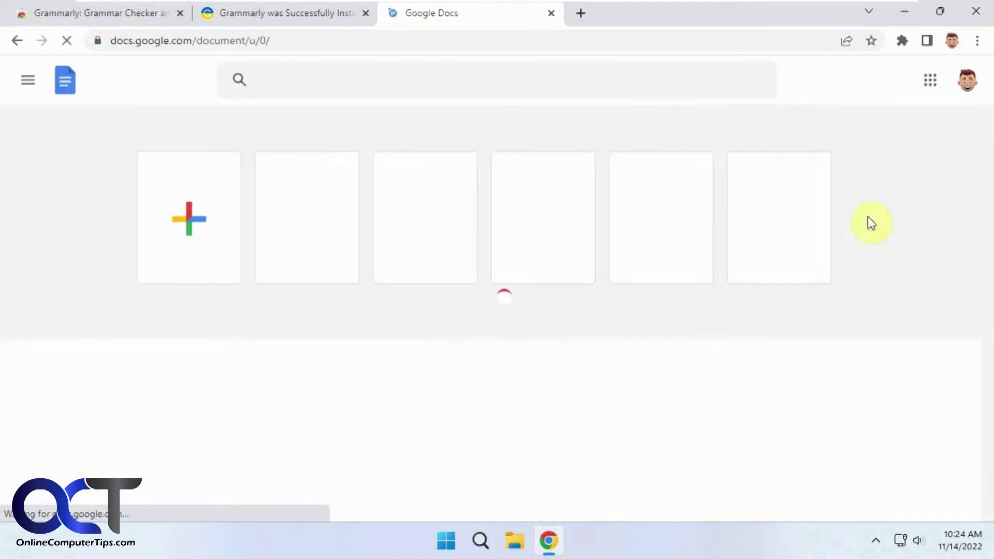
scroll(407, 284, "down", 2)
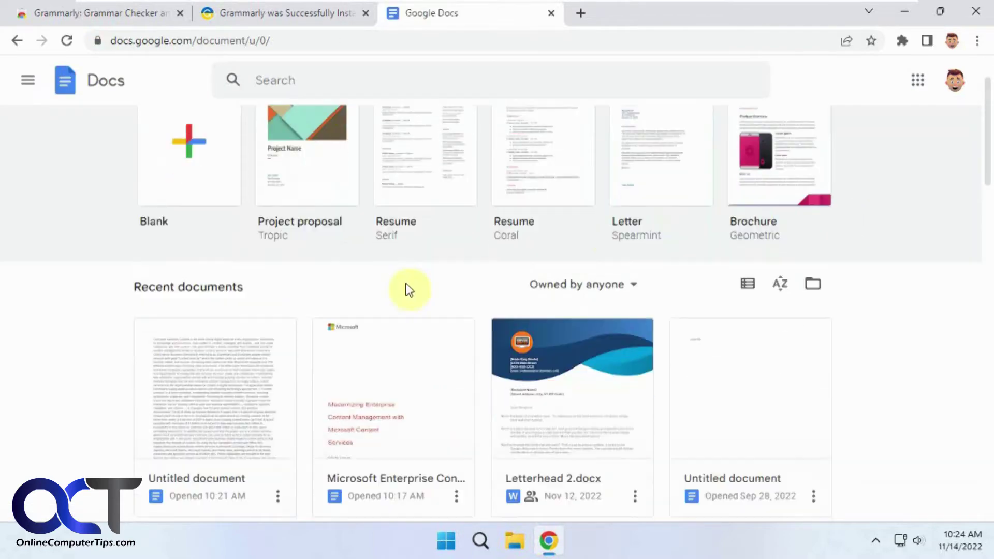
left_click(201, 371)
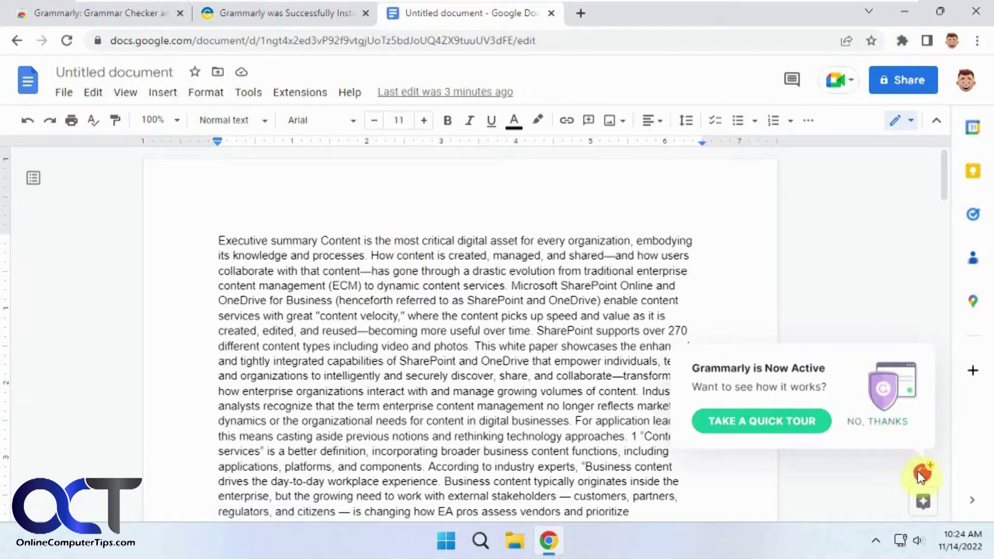
Pin Grammarly to the Chrome toolbar and decline its quick tour
left_click(902, 40)
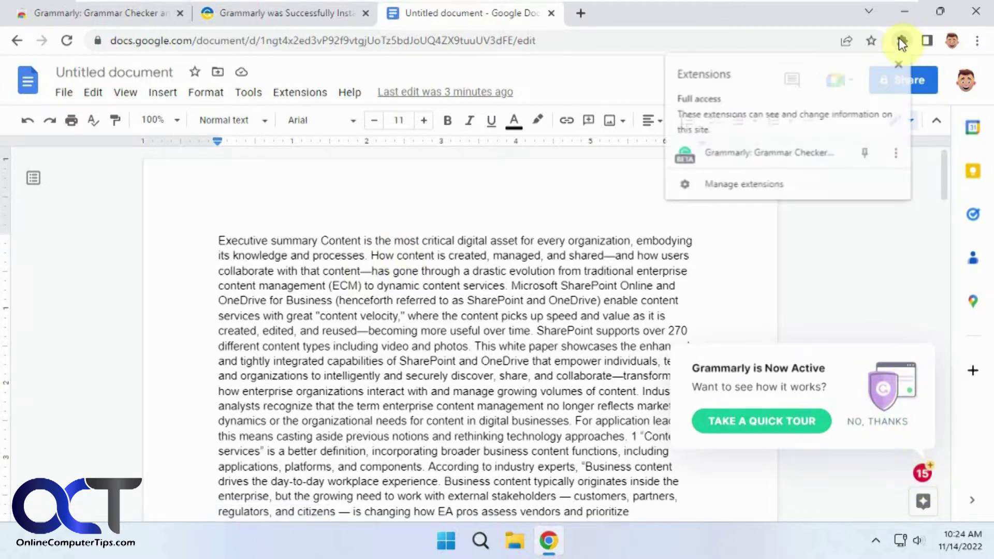
left_click(865, 153)
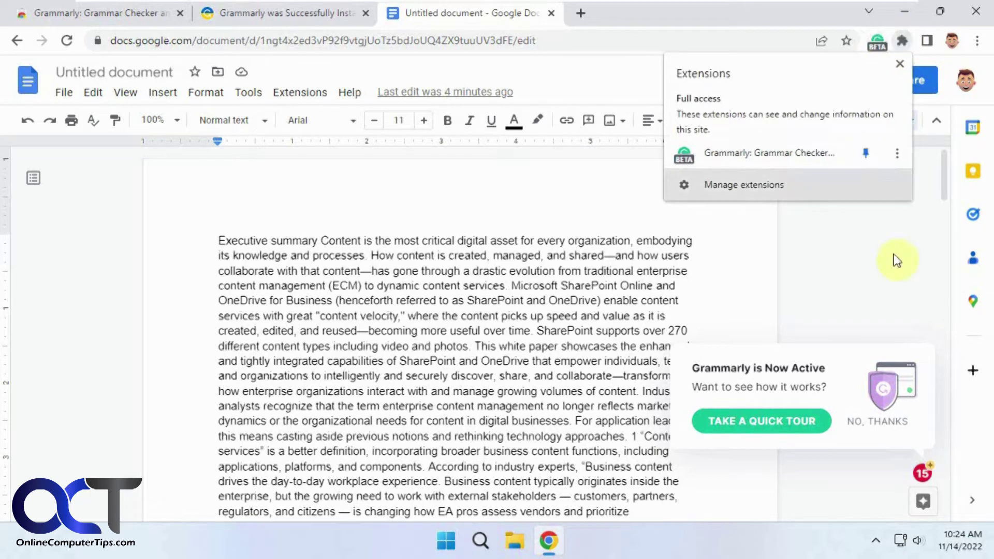
left_click(868, 431)
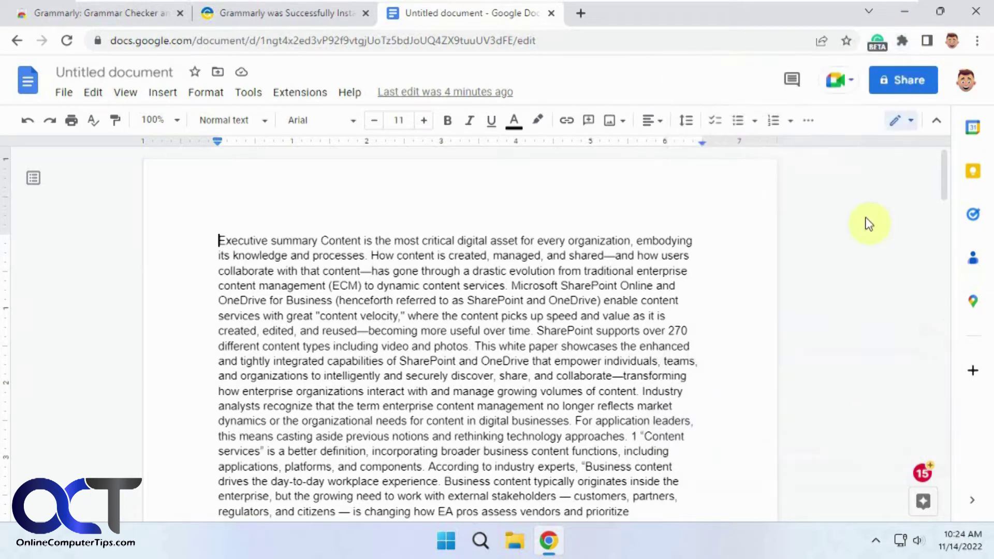
Bring up Grammarly's quick settings and view the other English writing variants
left_click(881, 44)
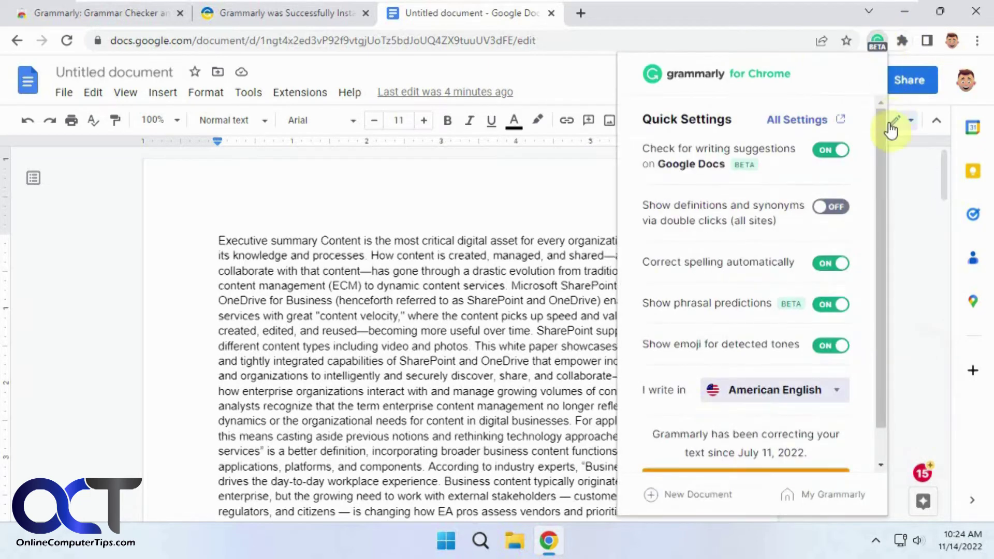
scroll(871, 177, "down", 1)
scroll(875, 135, "up", 1)
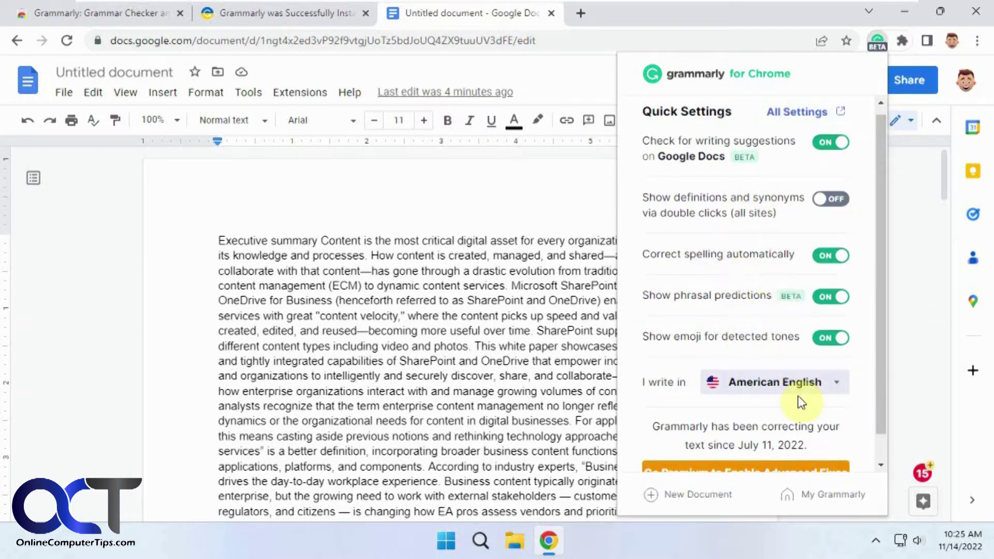
left_click(803, 381)
left_click_drag(877, 362, 891, 332)
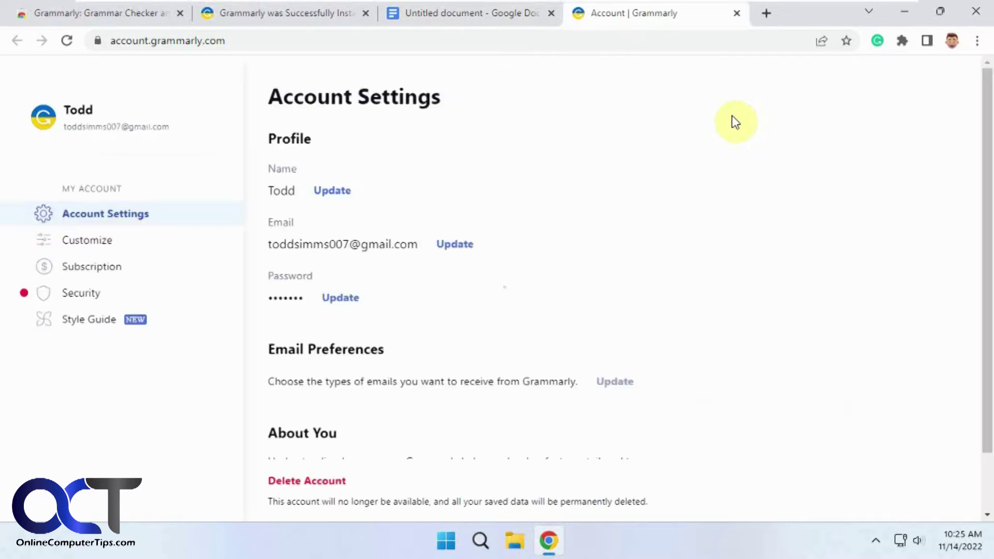
Check the American English dialect on Grammarly's Customize Language tab, then return to the Untitled doc
scroll(743, 202, "down", 1)
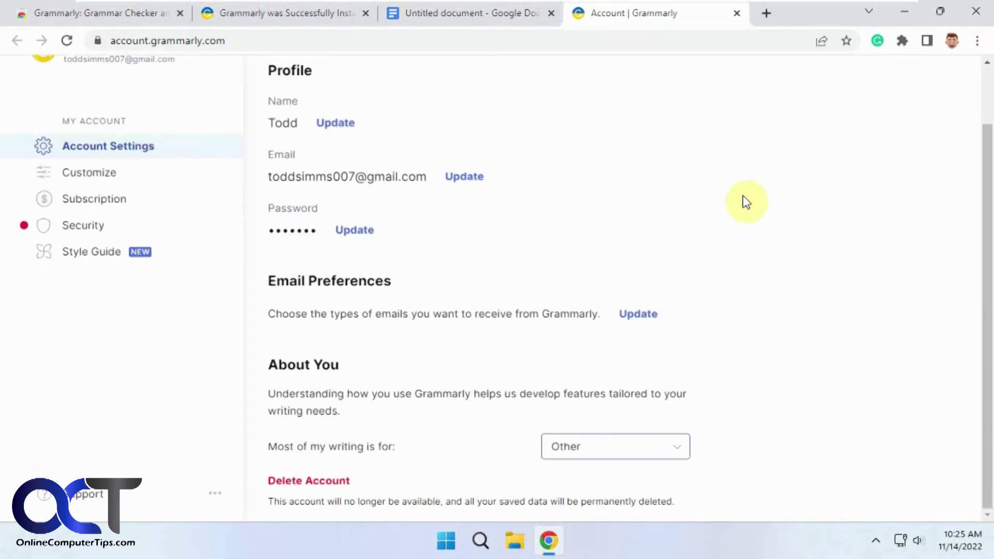
scroll(748, 202, "up", 1)
left_click(93, 247)
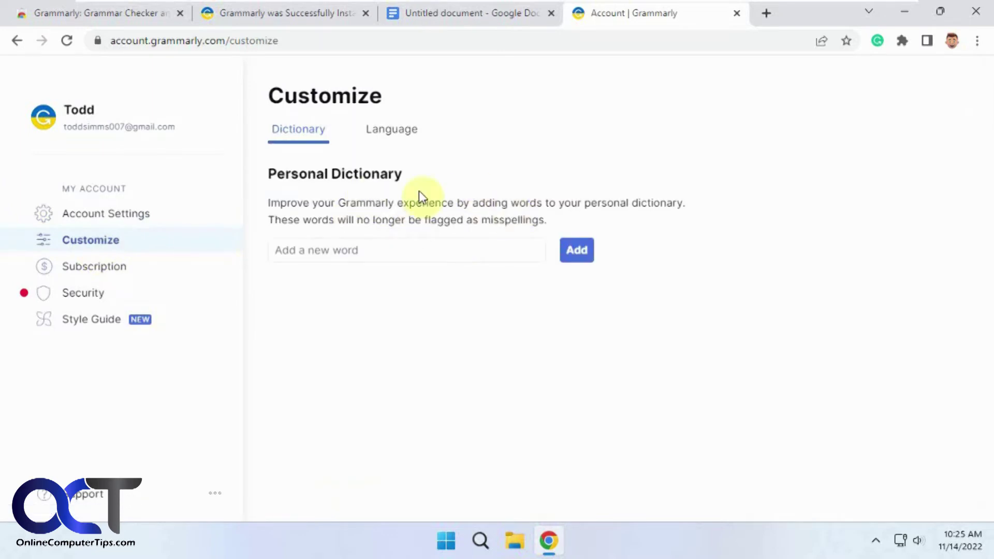
left_click(403, 138)
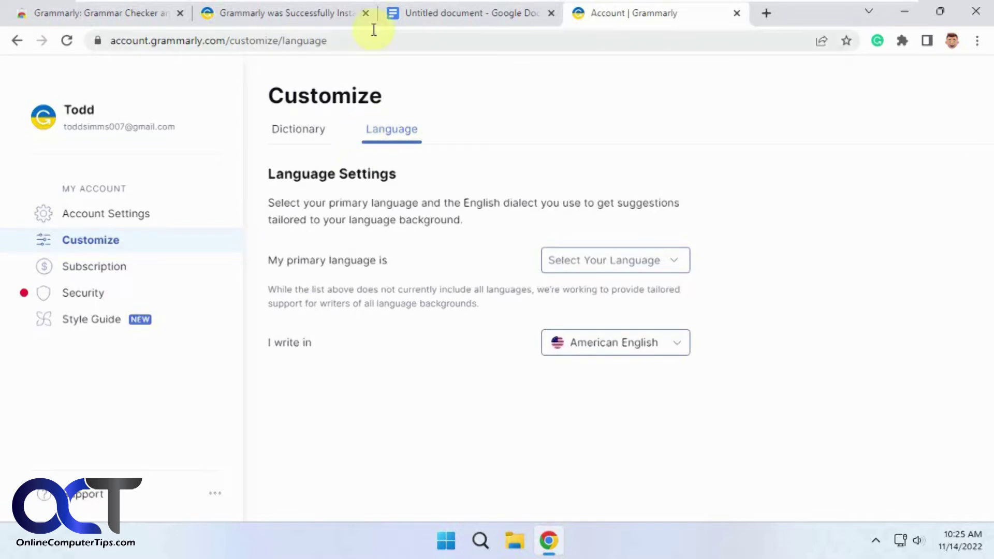
left_click(436, 14)
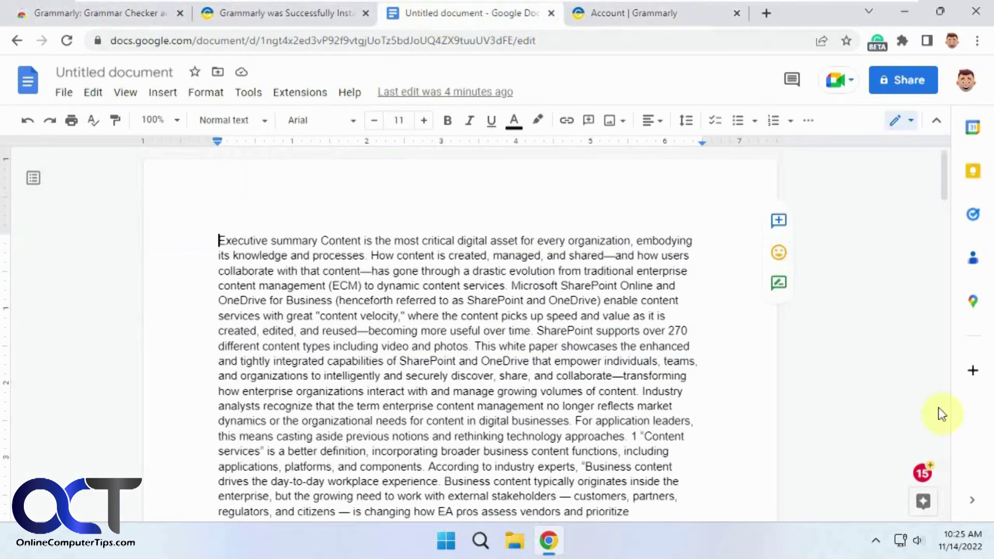
Show Grammarly's suggestions sidebar and expand the card proposing an article before 'Modern'
mouse_move(923, 480)
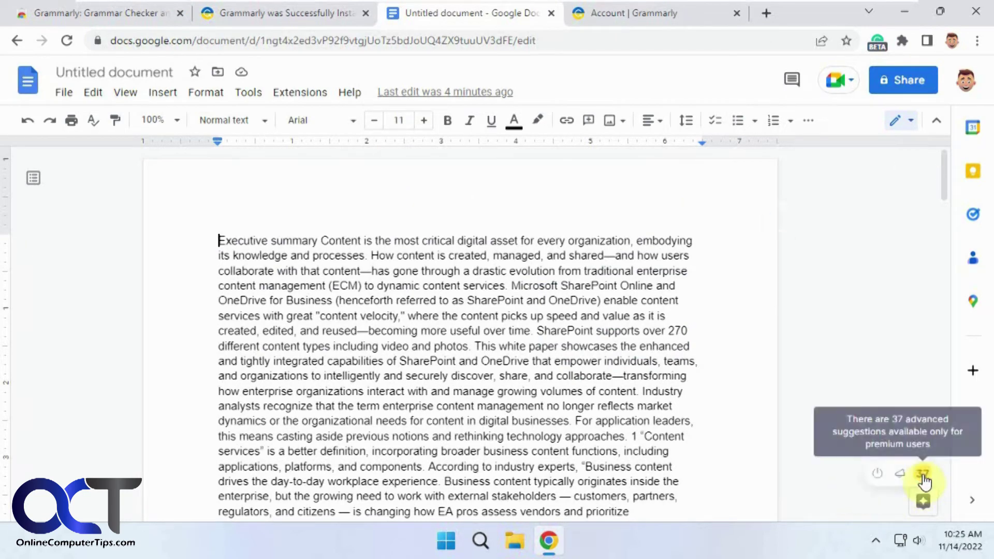
left_click(923, 476)
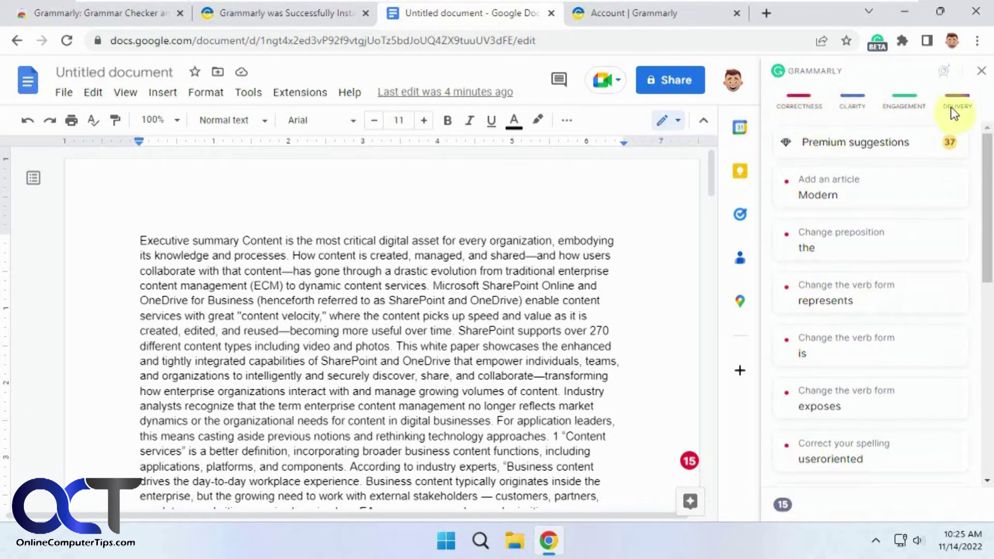
mouse_move(985, 164)
left_mouse_down()
mouse_move(989, 223)
mouse_move(989, 162)
mouse_move(983, 168)
left_mouse_up()
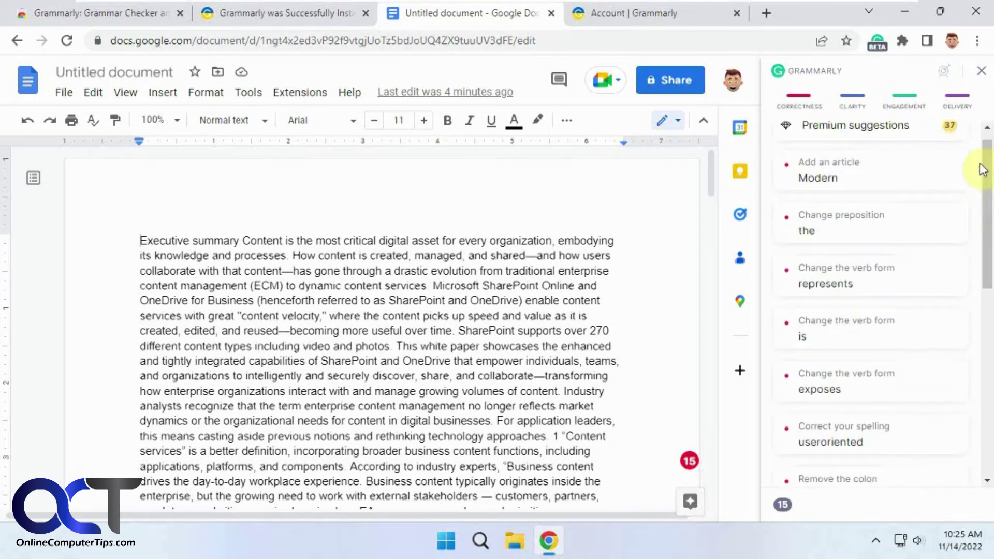
left_click(851, 176)
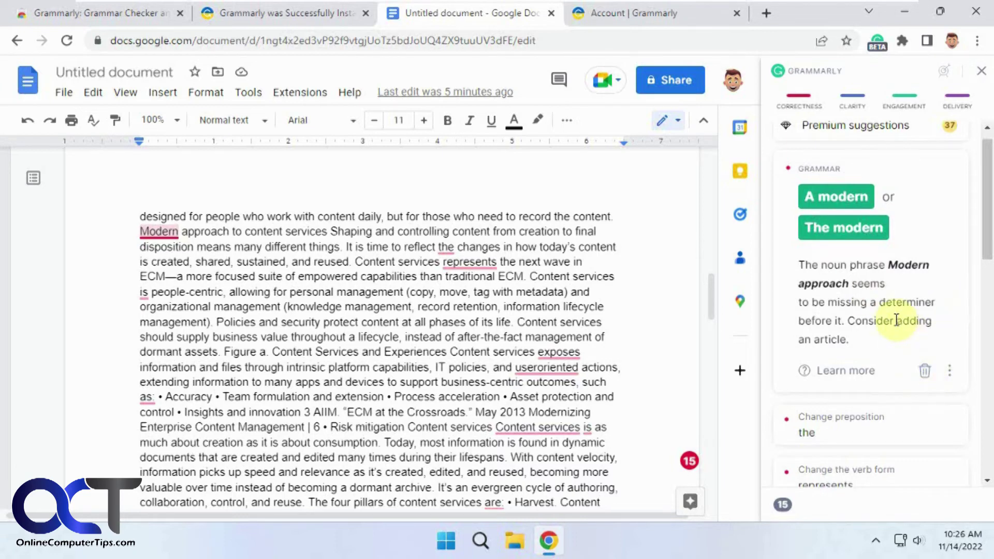
Accept Grammarly's article fix so 'Modern approach' becomes 'A modern approach'
left_click(949, 371)
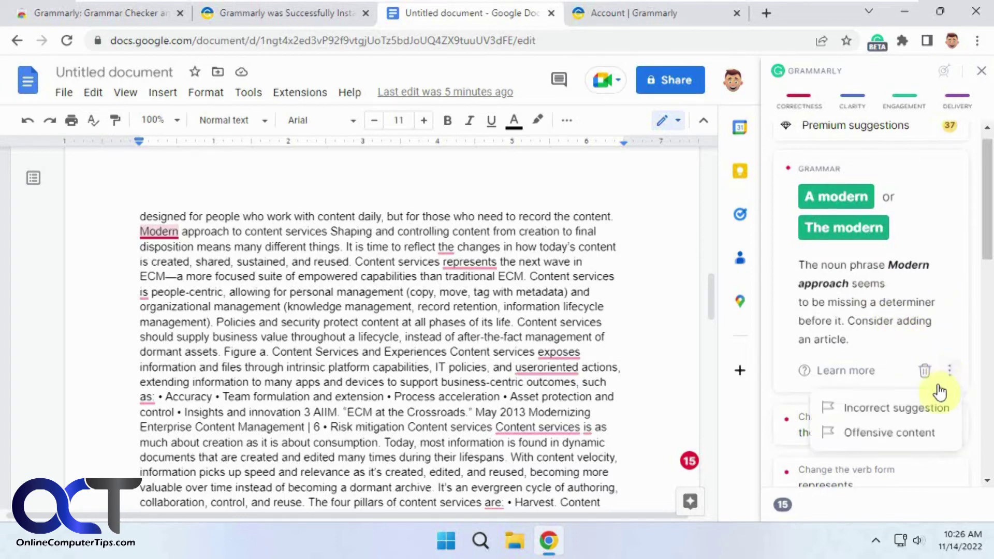
left_click(966, 318)
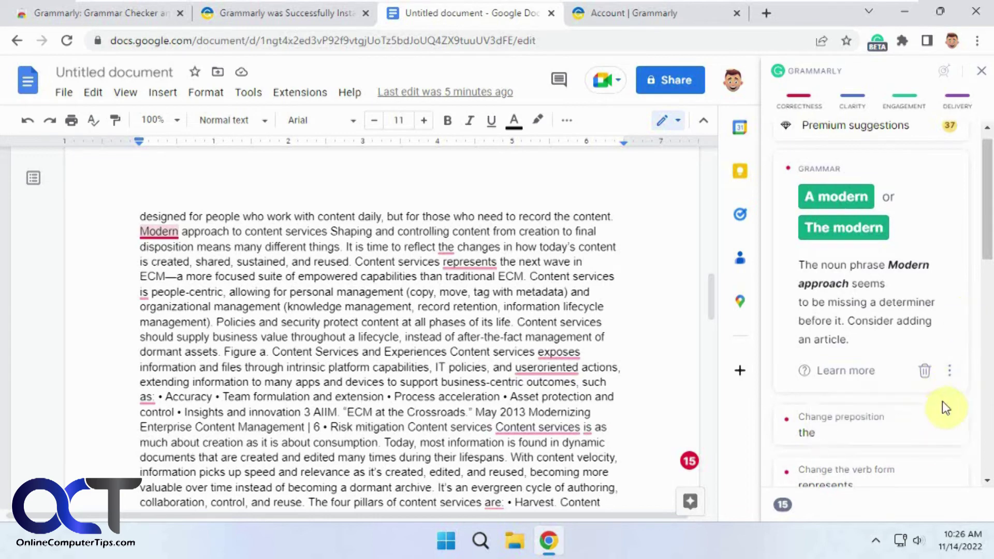
left_click(838, 196)
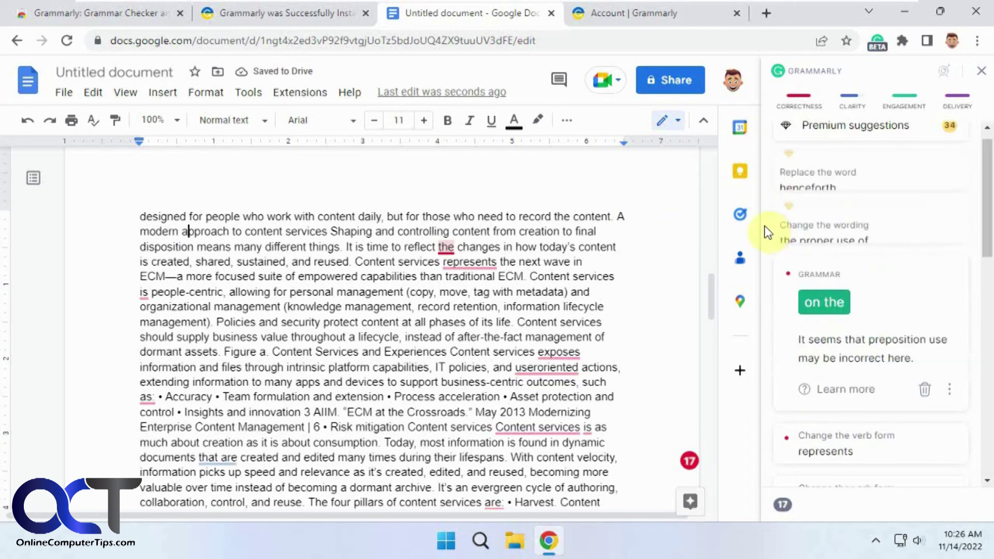
Dismiss the 'on the' suggestion and change 'represents' to 'represent'
left_click(925, 389)
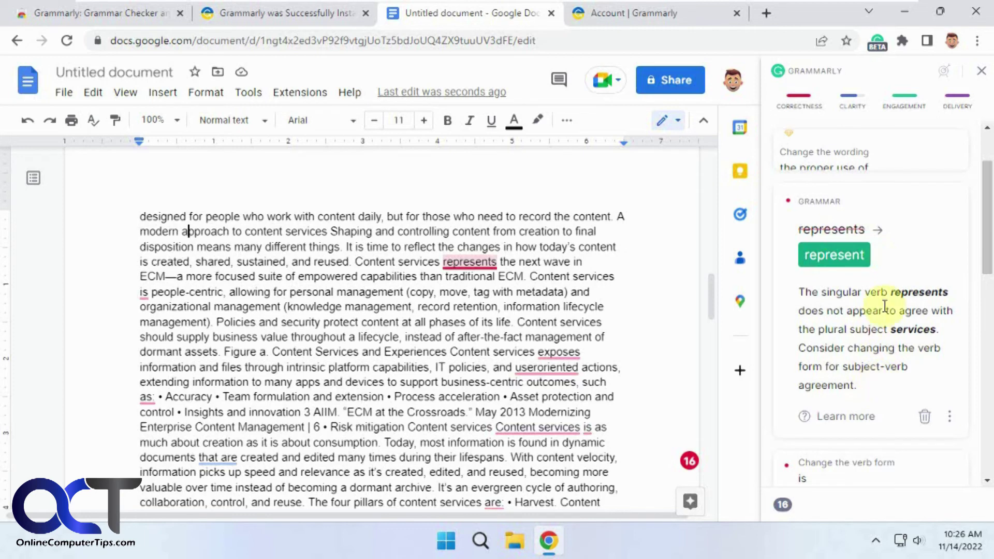
left_click(840, 257)
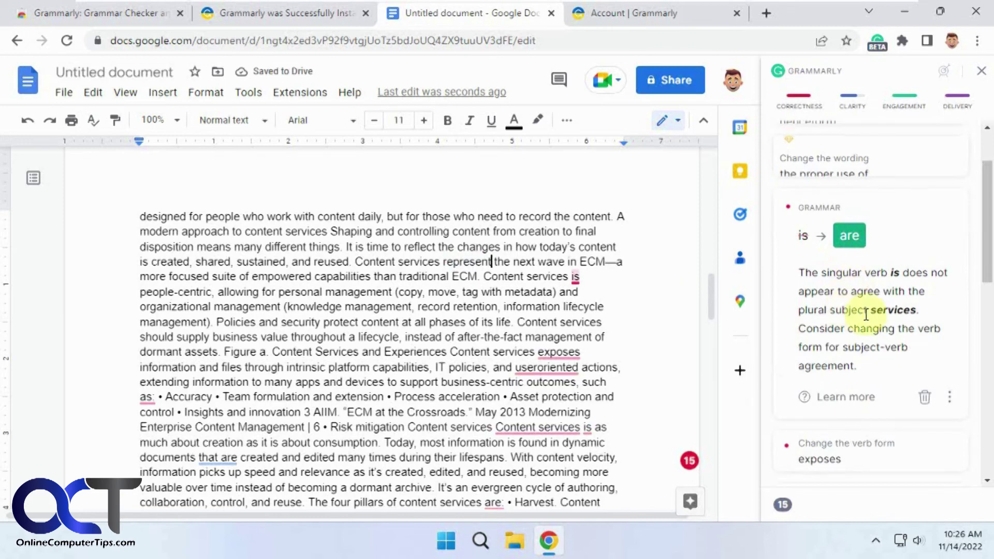
scroll(887, 331, "down", 5)
scroll(887, 334, "up", 3)
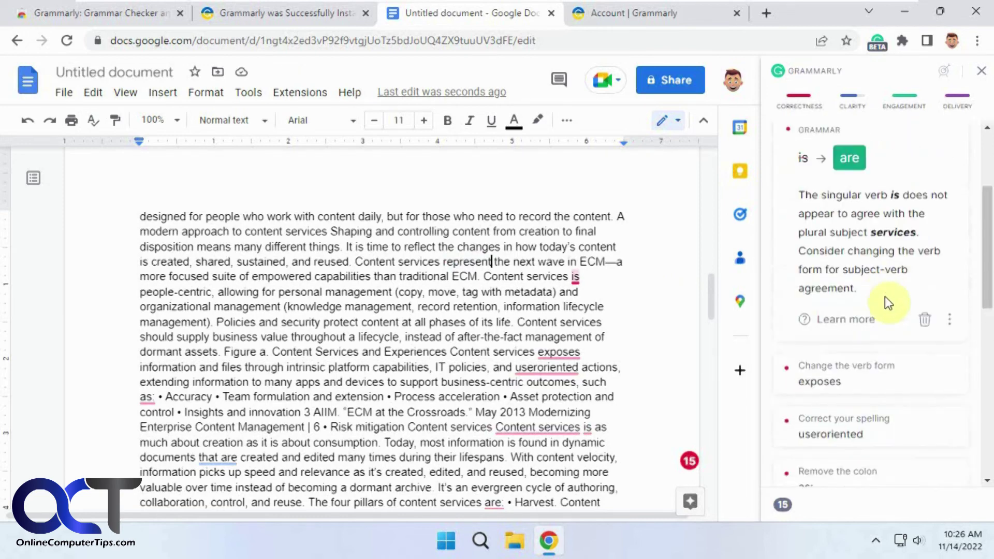
scroll(877, 326, "down", 3)
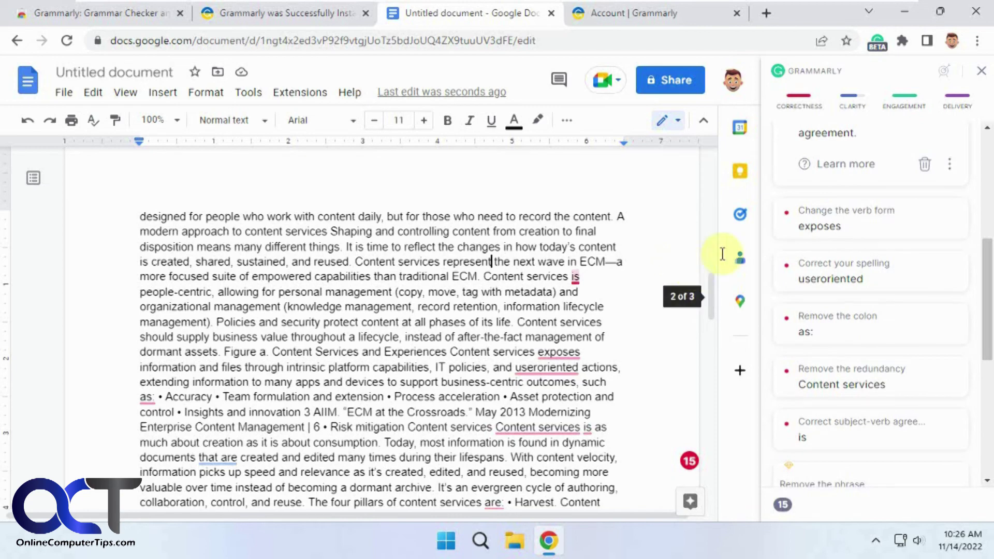
Close the Grammarly suggestions panel so the document fills the window
left_click(981, 72)
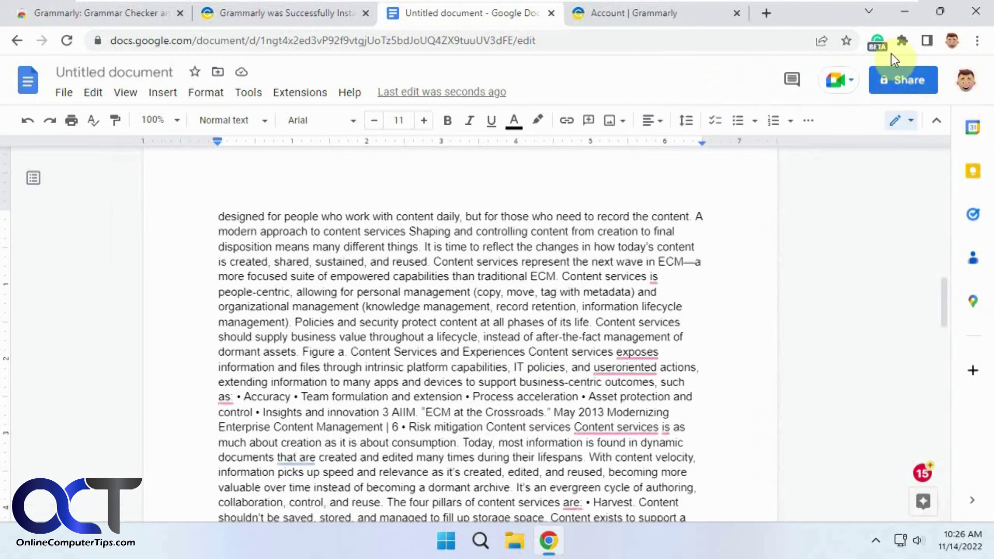
left_click(881, 46)
left_click(902, 43)
Choose Remove from Chrome for the Grammarly extension
left_click(902, 42)
left_click(899, 154)
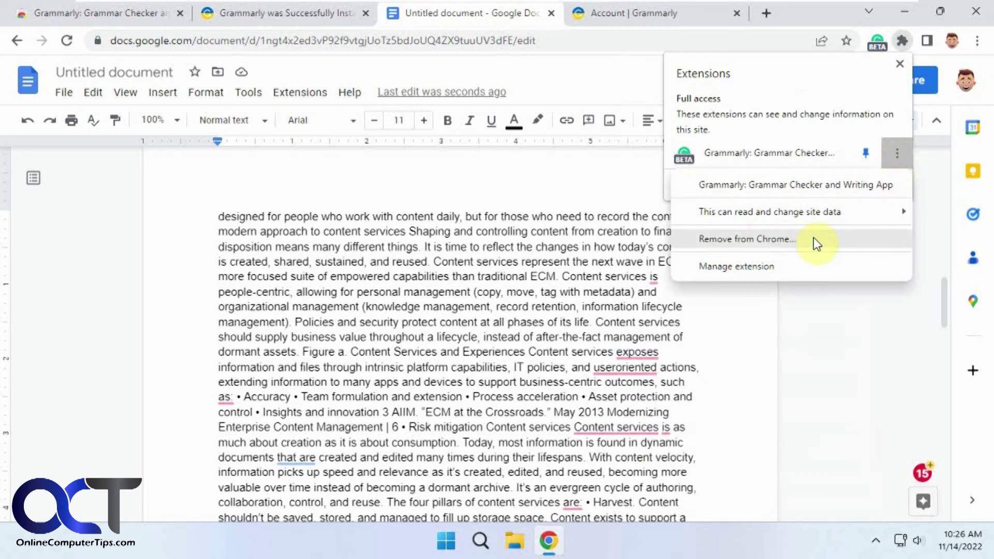
left_click(852, 336)
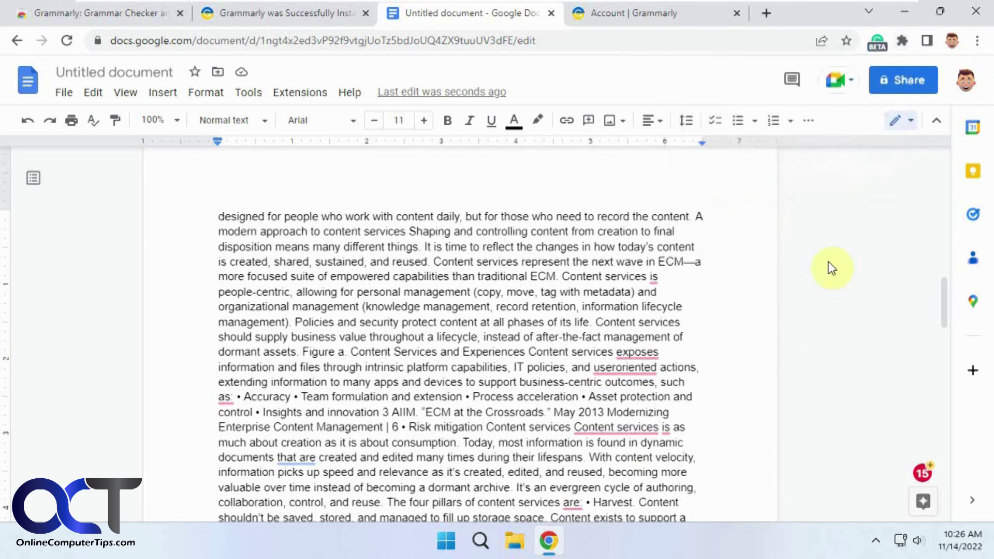